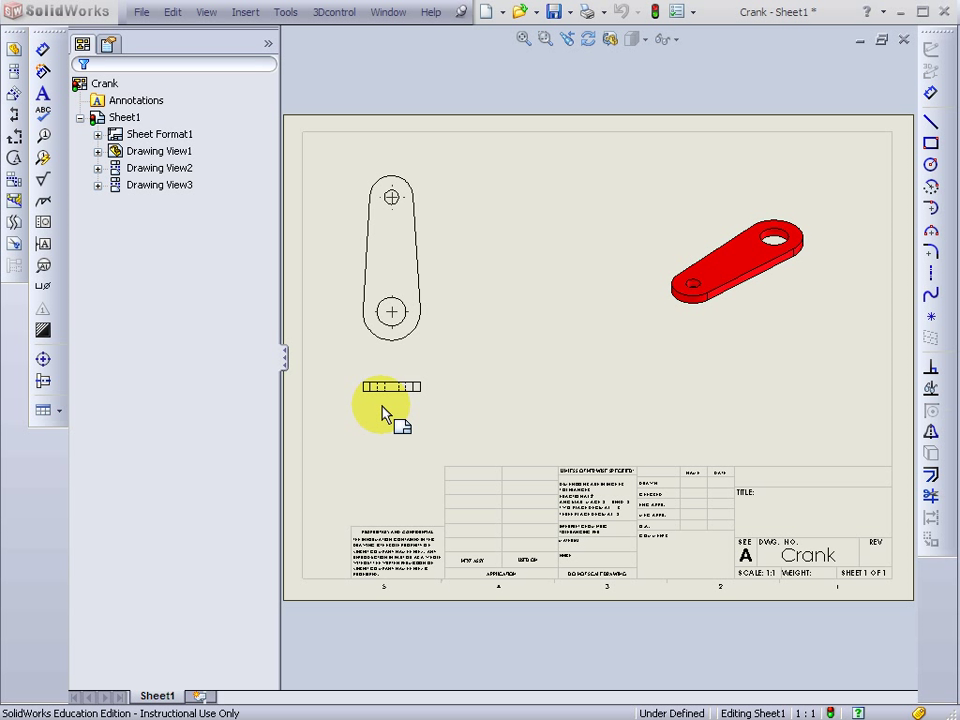
- Set Sheet1's type of projection to Third angle in its sheet properties
{"action": "right_click", "coordinate": [128, 121]}
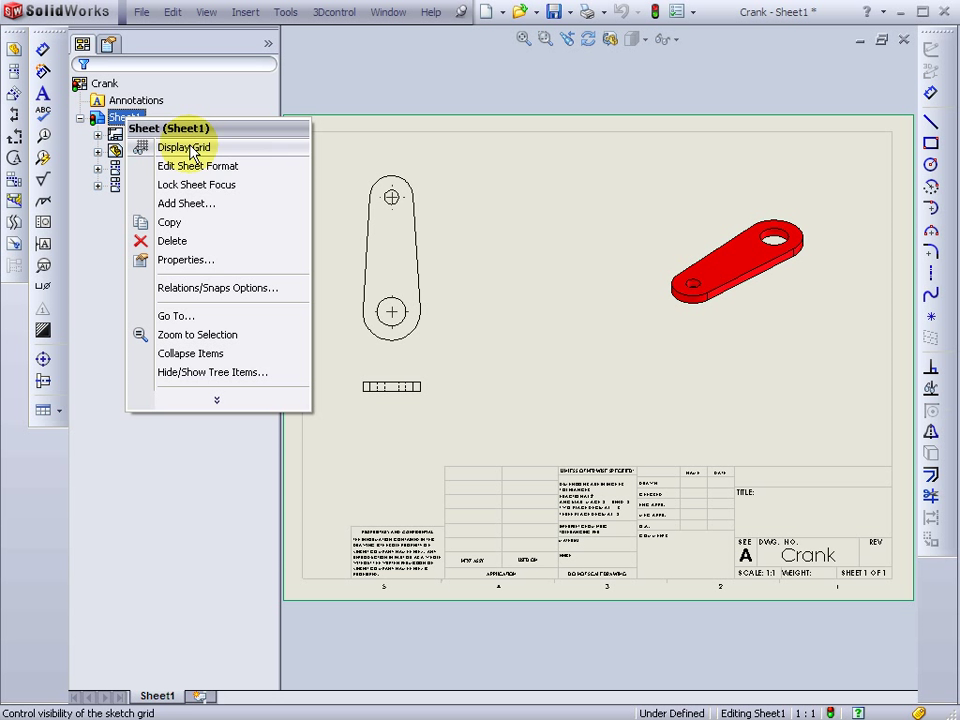
{"action": "left_click", "coordinate": [209, 265]}
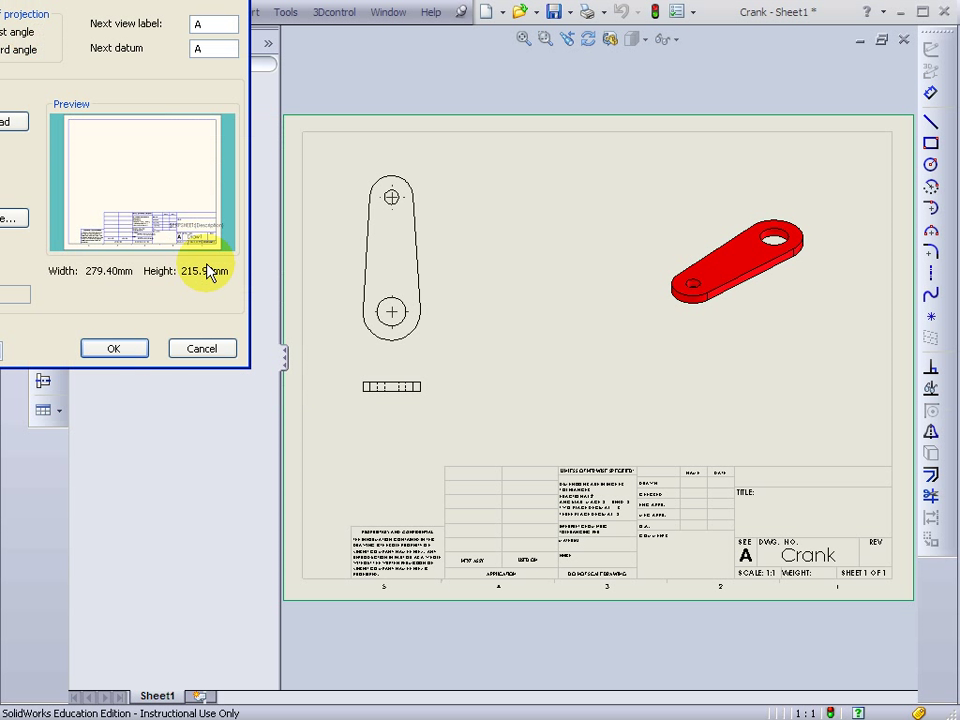
{"action": "left_click_drag", "start_coordinate": [150, 2], "coordinate": [512, 183]}
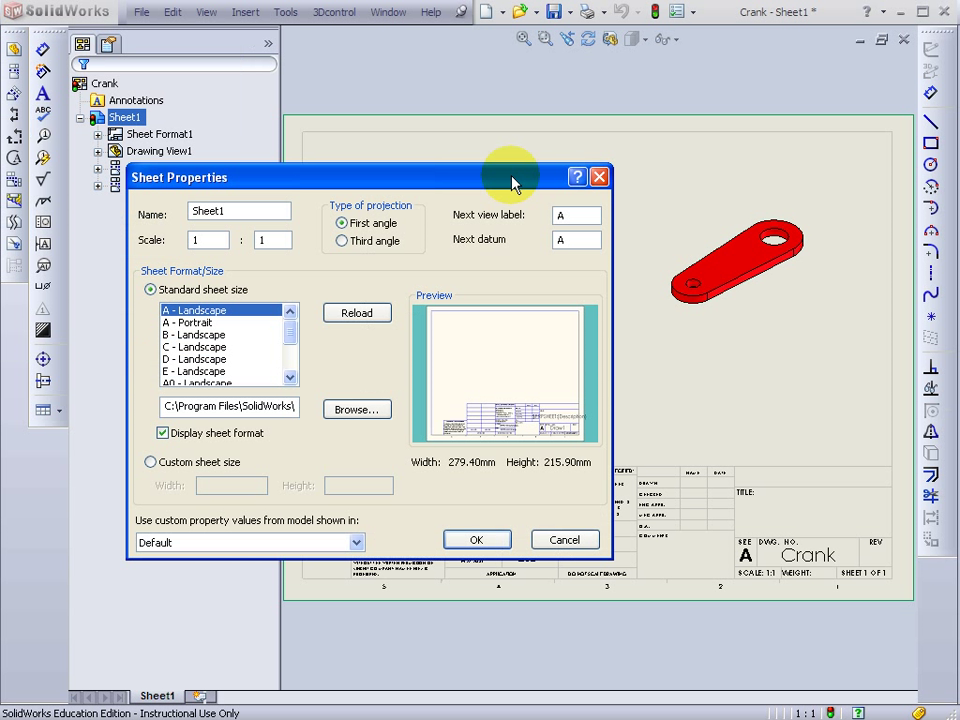
{"action": "left_click", "coordinate": [381, 243]}
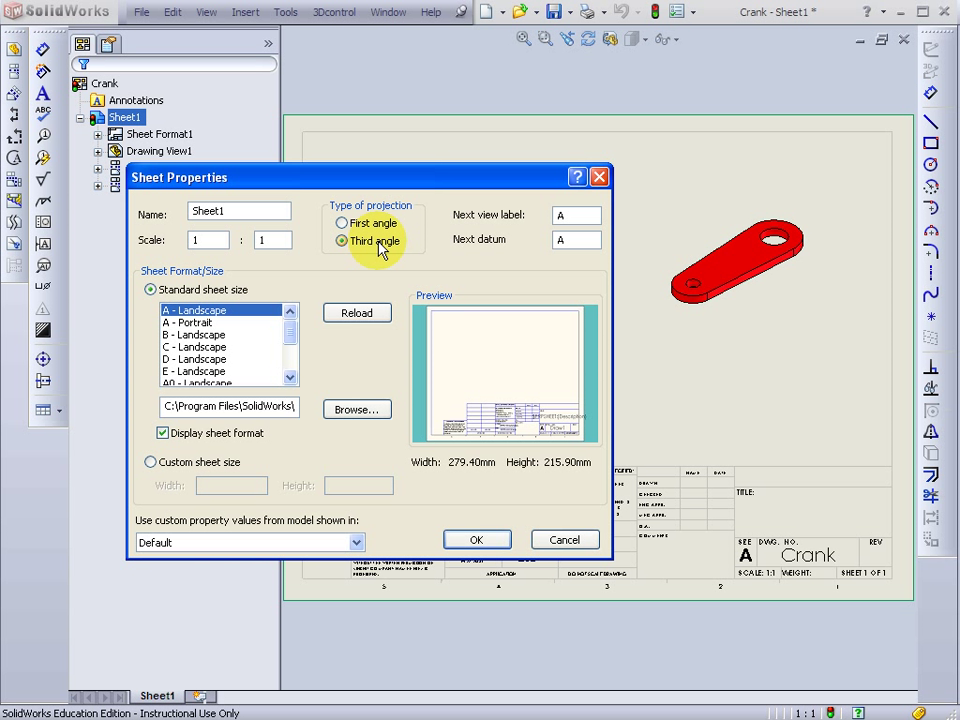
{"action": "left_click", "coordinate": [477, 540]}
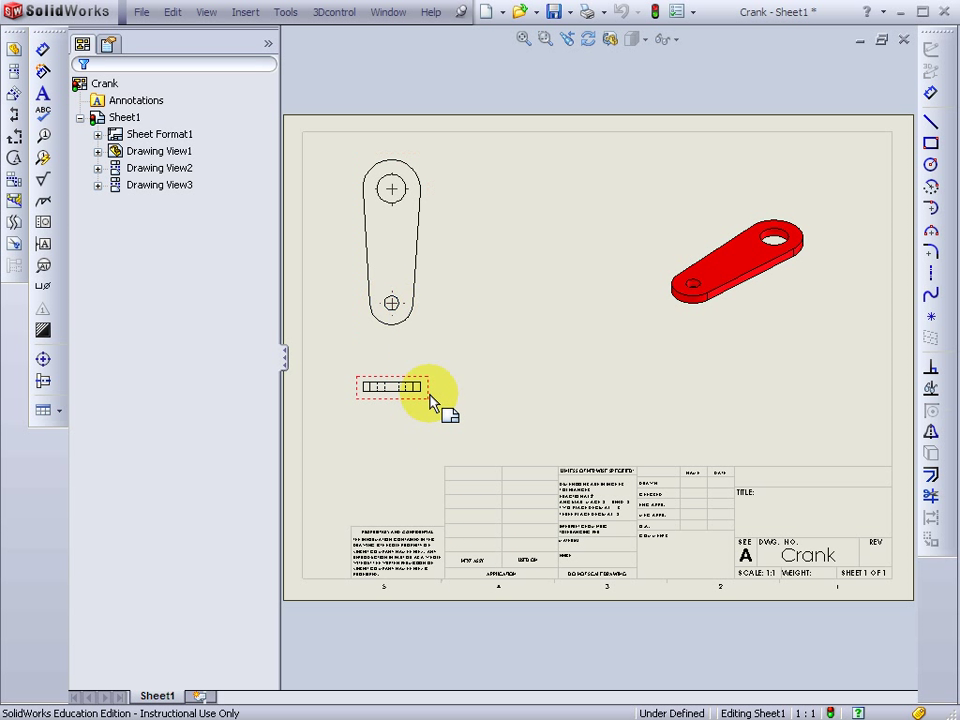
- Set Drawing View1, the crank's edge-on view, to Tangent Edges Removed
{"action": "scroll", "coordinate": [415, 382], "scroll_direction": "down", "scroll_amount": 2}
{"action": "scroll", "coordinate": [415, 382], "scroll_direction": "down", "scroll_amount": 1}
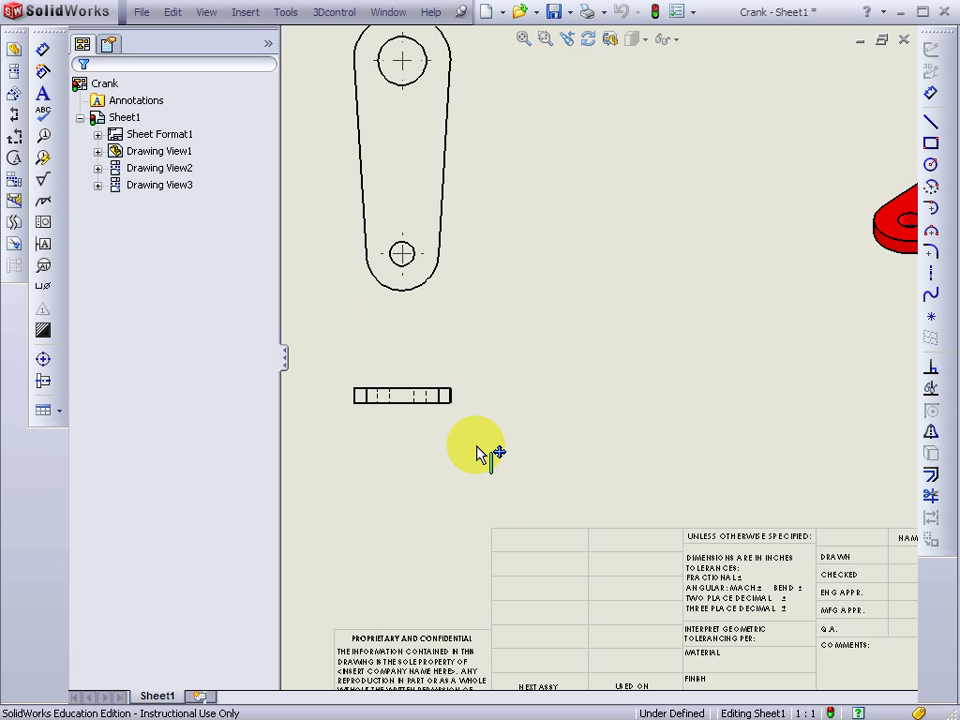
{"action": "left_click", "coordinate": [447, 388]}
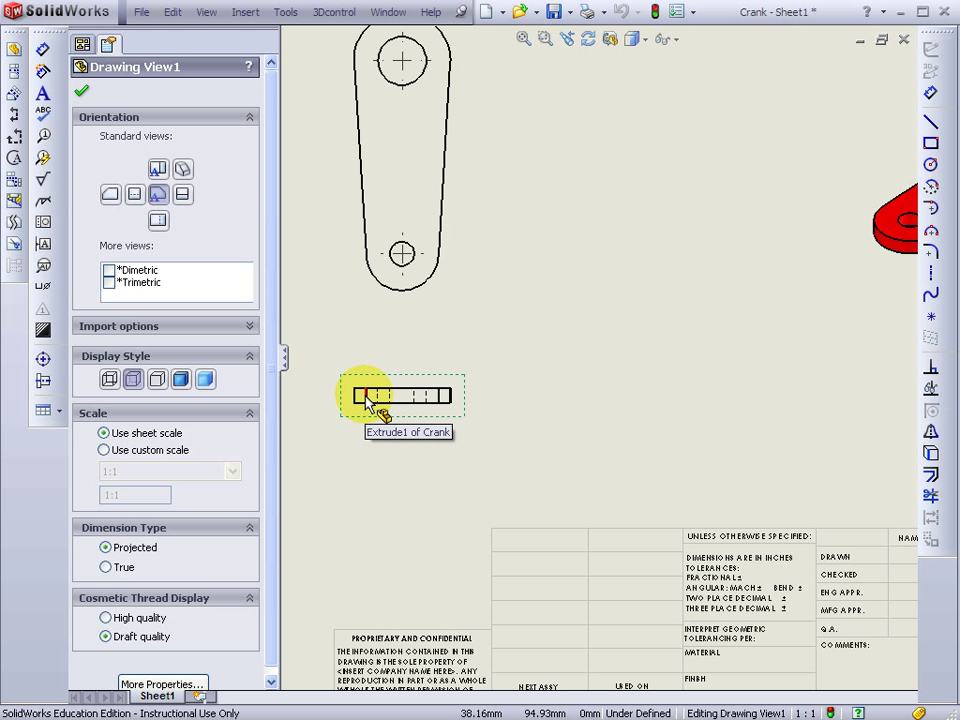
{"action": "right_click", "coordinate": [461, 390]}
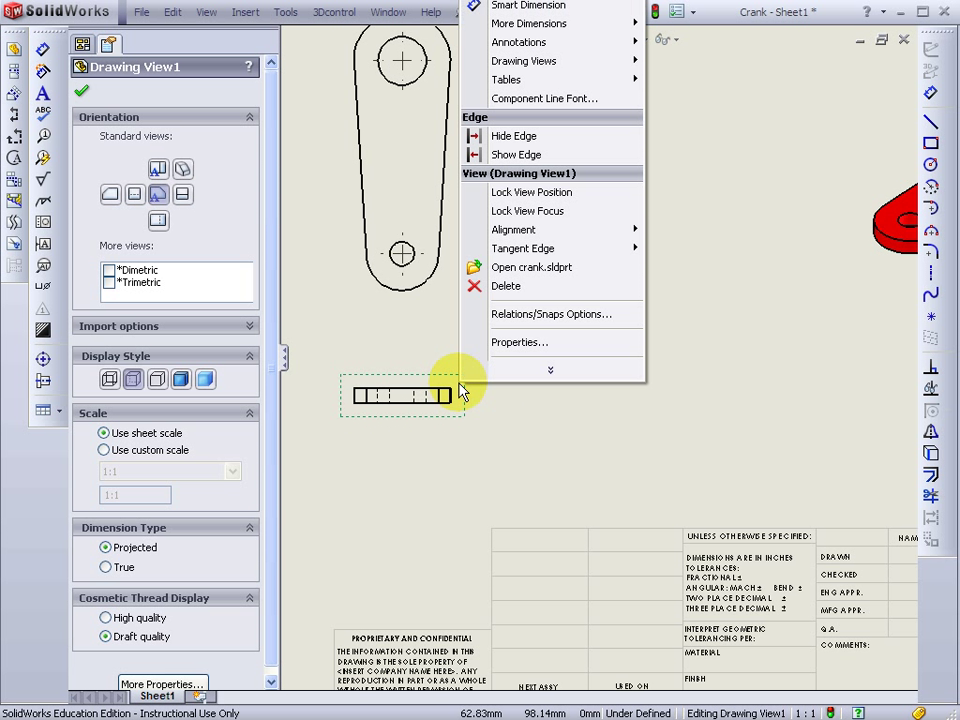
{"action": "mouse_move", "coordinate": [533, 256]}
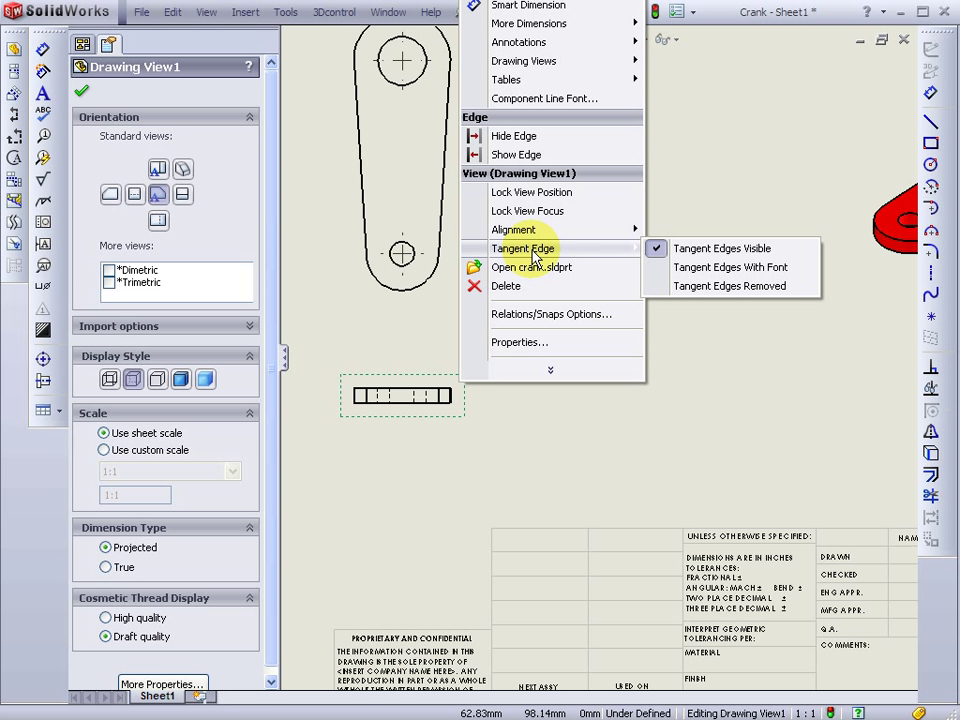
{"action": "left_click", "coordinate": [703, 293]}
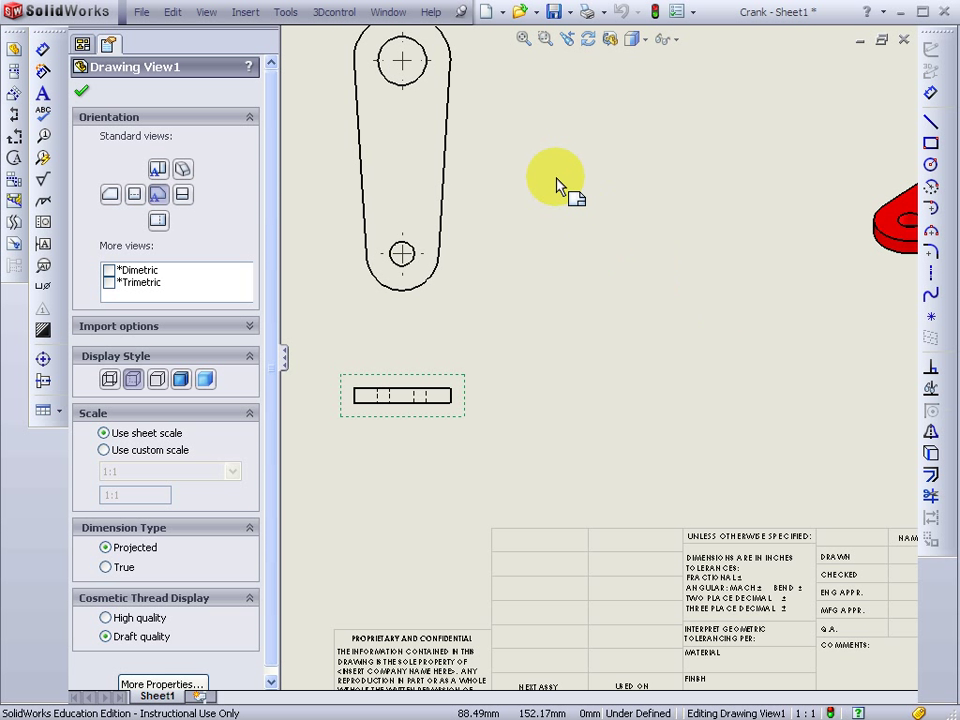
- Add two 50.80 dimensions with Smart Dimension: hole centre to hole centre, and between the end arcs
{"action": "middle_click_drag", "start_coordinate": [557, 186], "coordinate": [556, 314]}
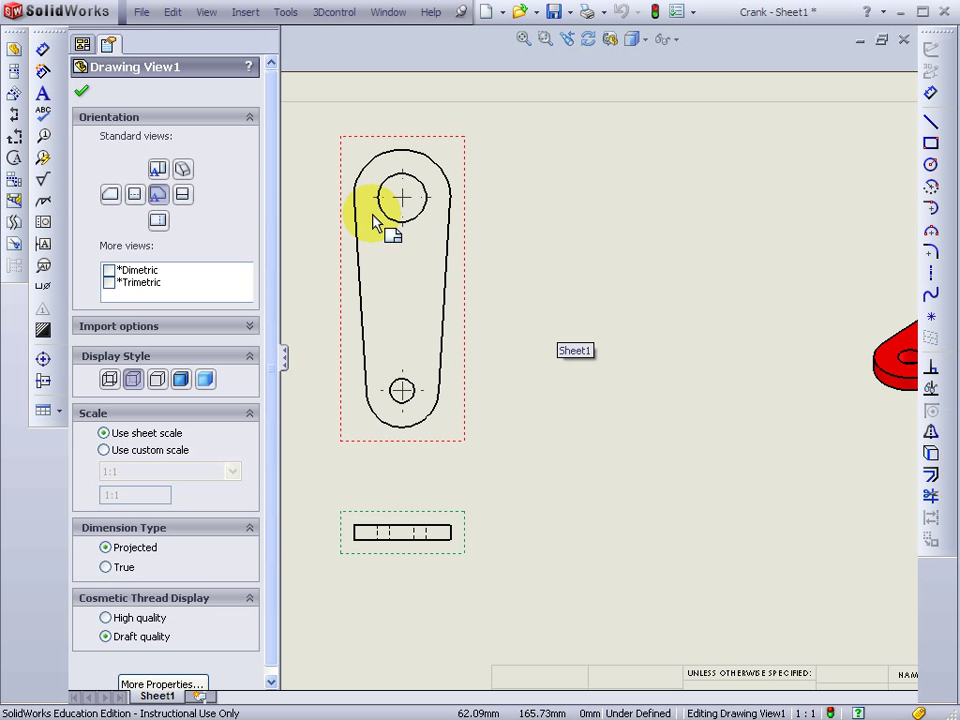
{"action": "left_click", "coordinate": [42, 52]}
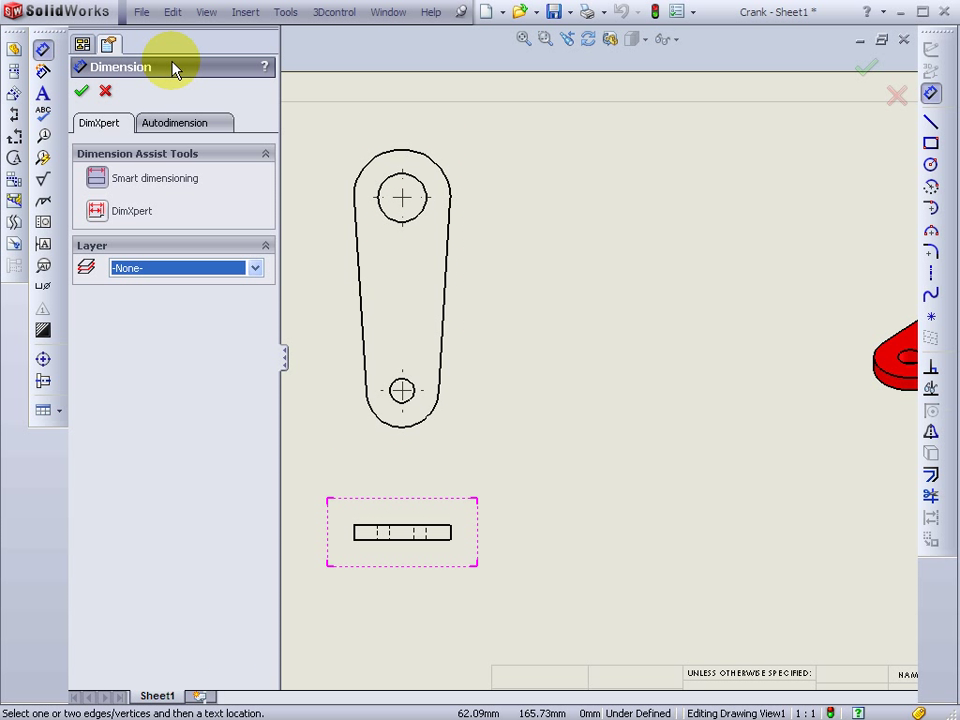
{"action": "left_click", "coordinate": [420, 186]}
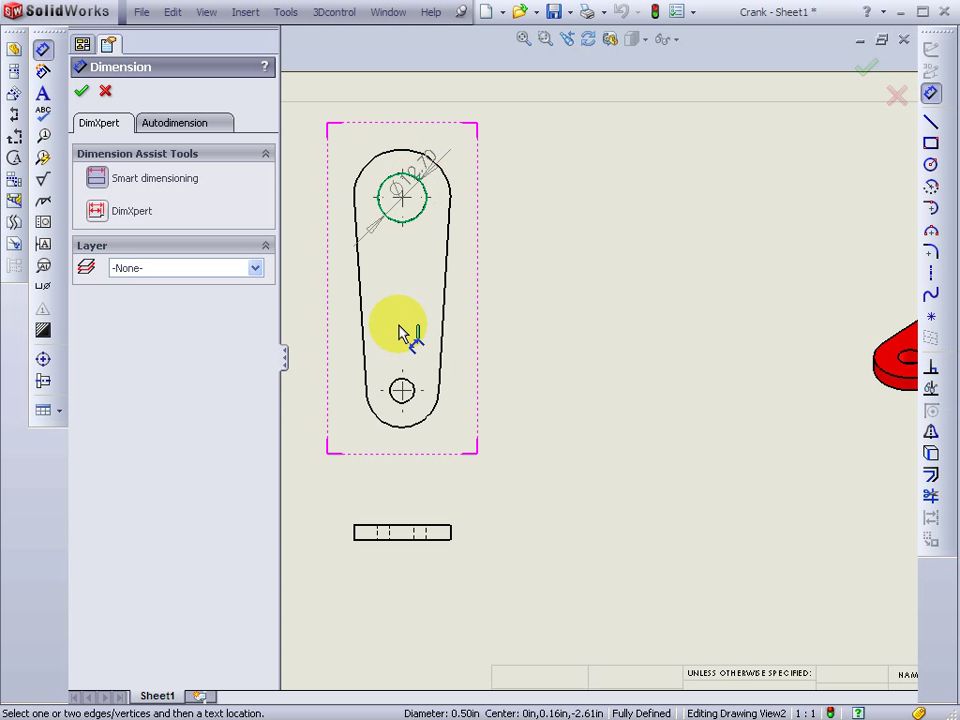
{"action": "left_click", "coordinate": [421, 395]}
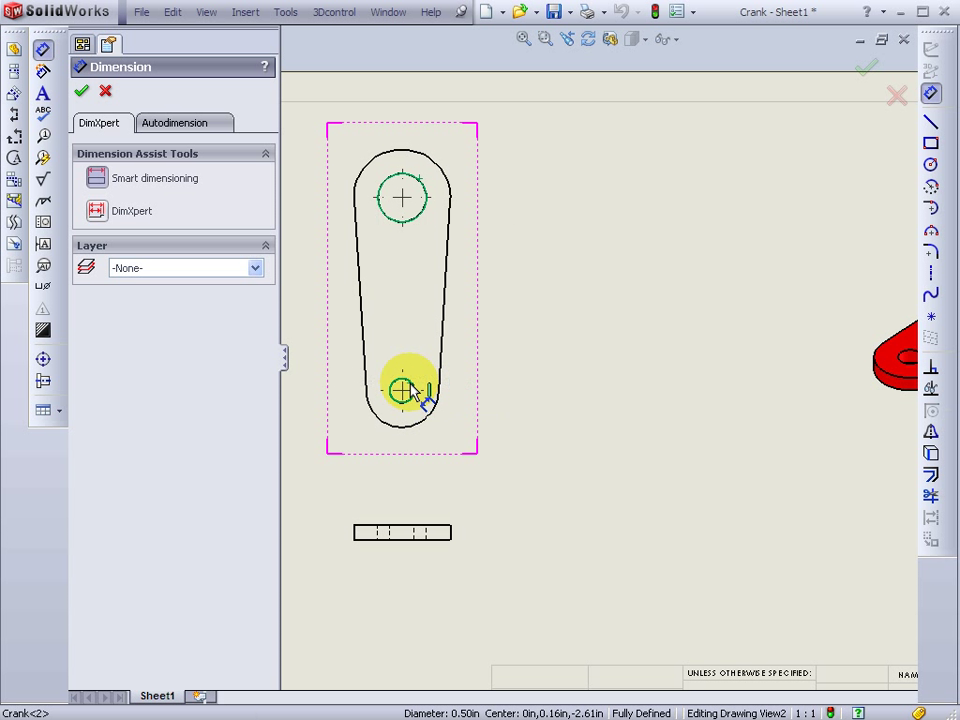
{"action": "left_click", "coordinate": [530, 299]}
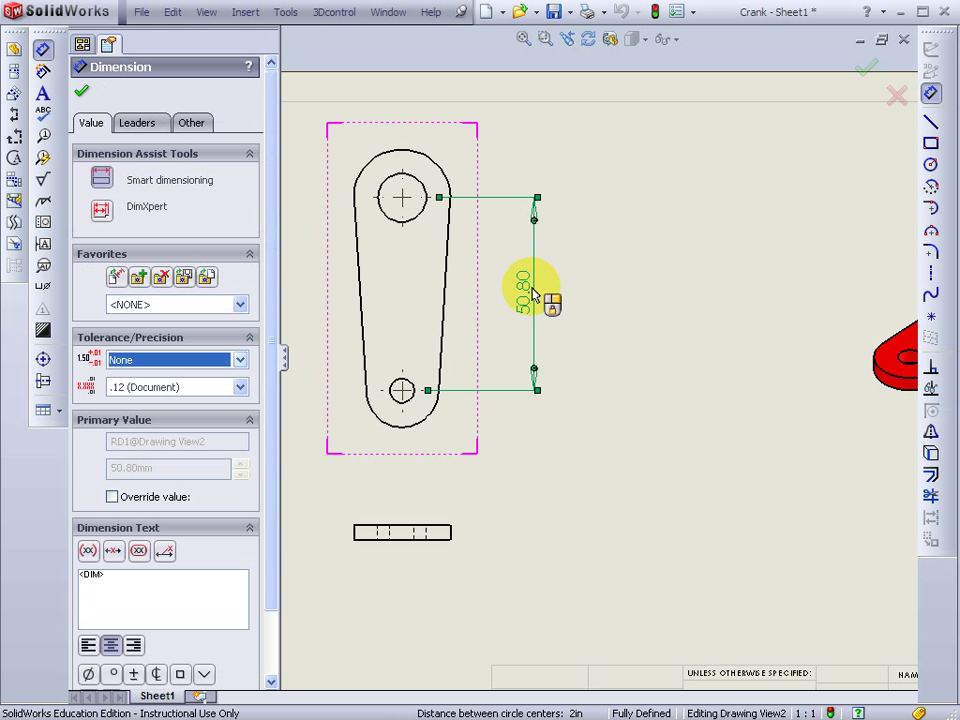
{"action": "left_click", "coordinate": [420, 155]}
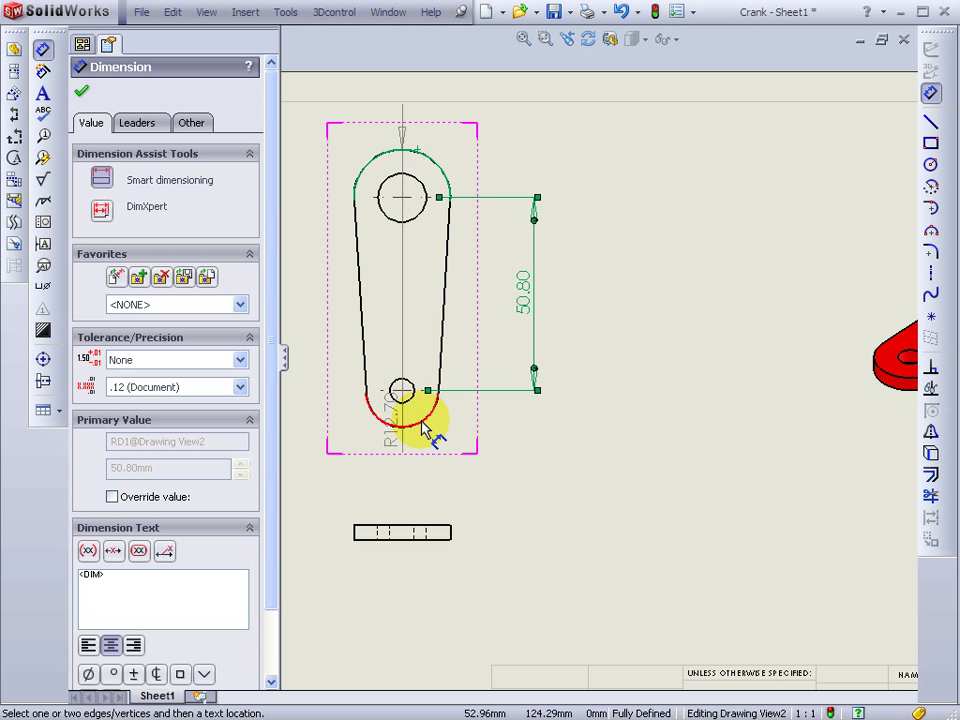
{"action": "left_click", "coordinate": [424, 432]}
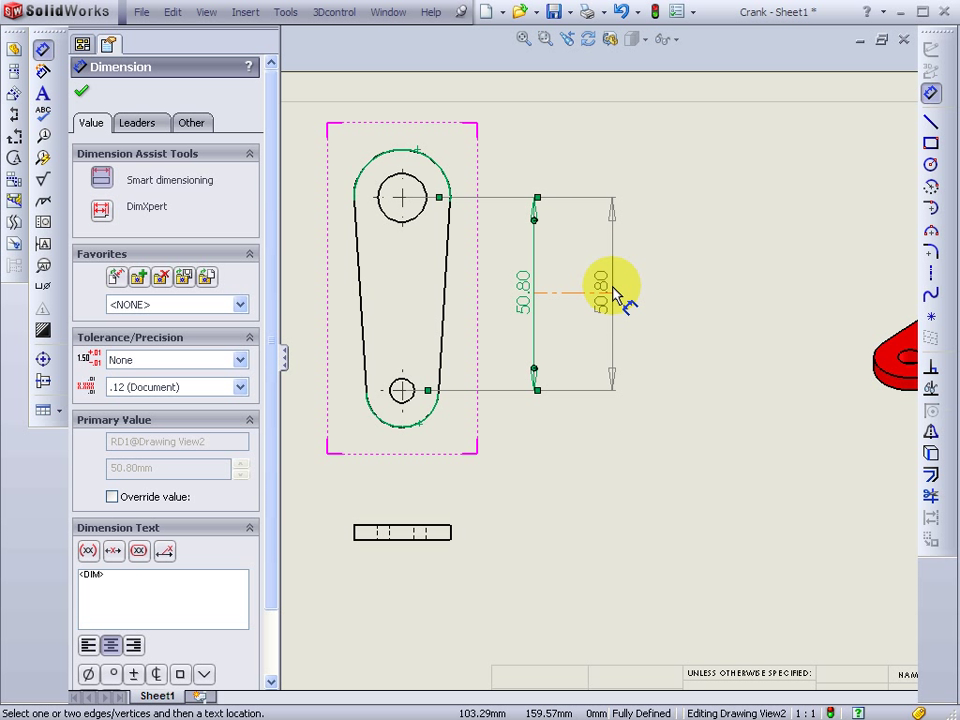
{"action": "left_click", "coordinate": [616, 292]}
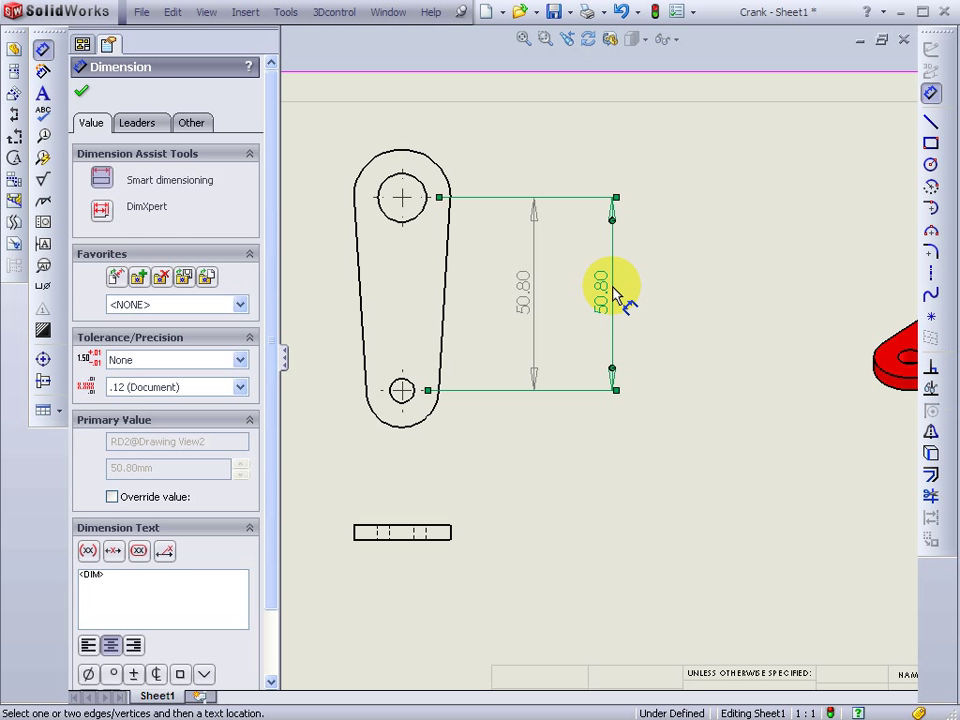
- Replace the arc-to-arc dimension with a driven 73.03 overall length between the end-arc midpoints
{"action": "key", "text": "Delete"}
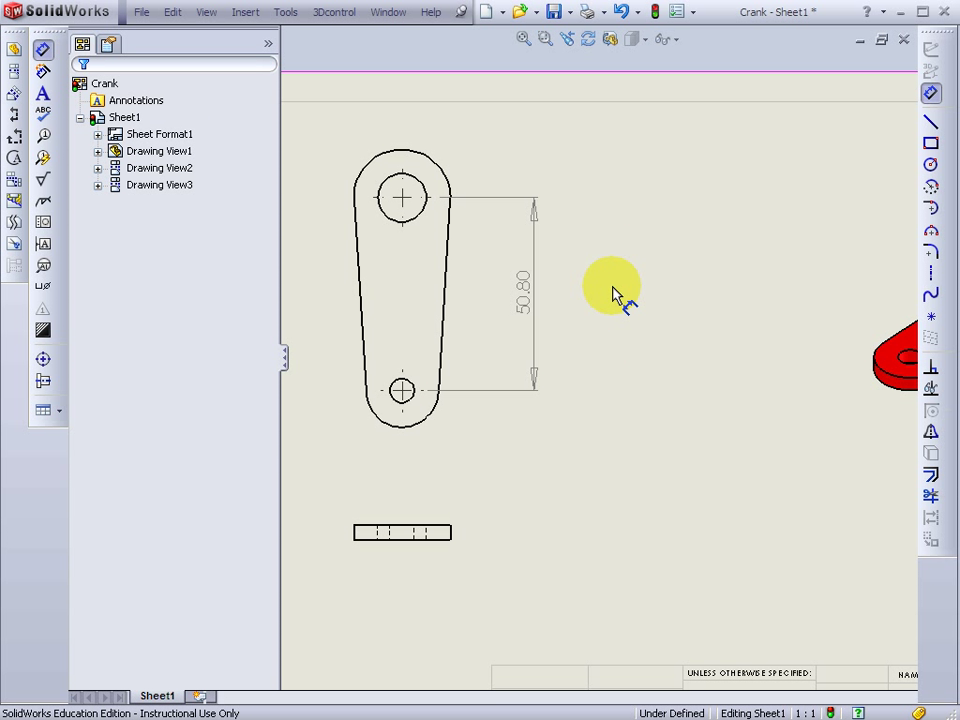
{"action": "left_click", "coordinate": [44, 52]}
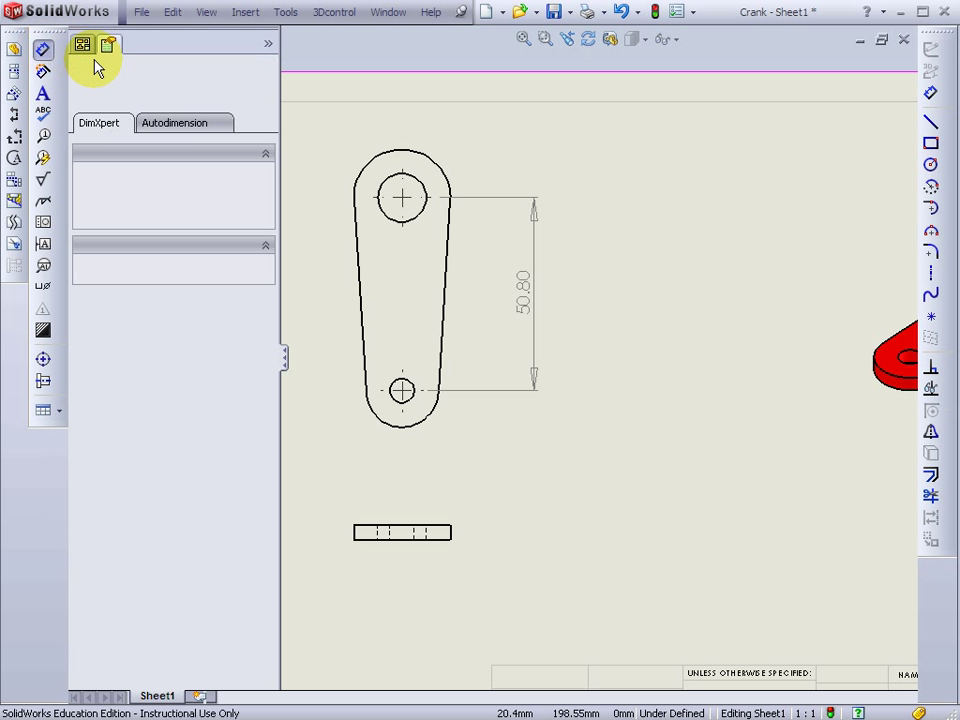
{"action": "right_click", "coordinate": [418, 161]}
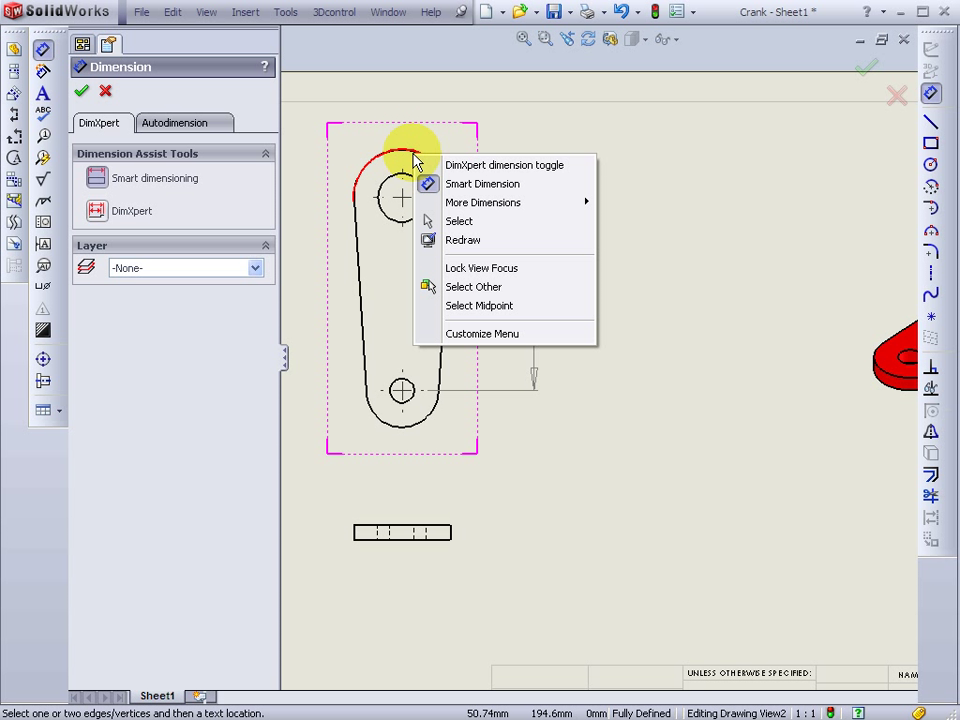
{"action": "left_click", "coordinate": [510, 312]}
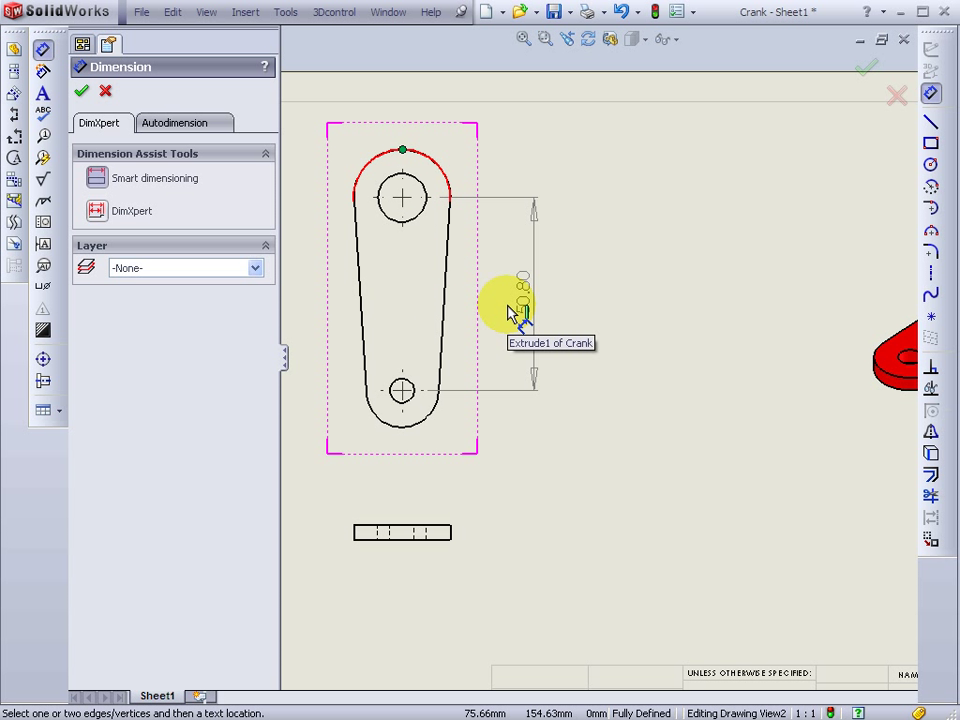
{"action": "left_click", "coordinate": [513, 309]}
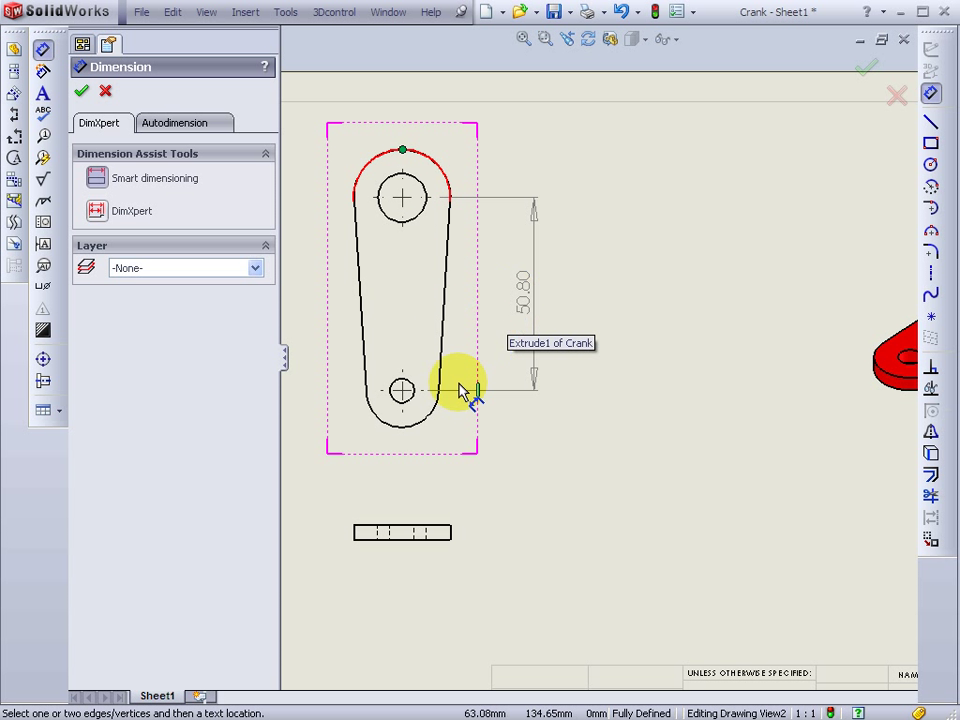
{"action": "right_click", "coordinate": [420, 429]}
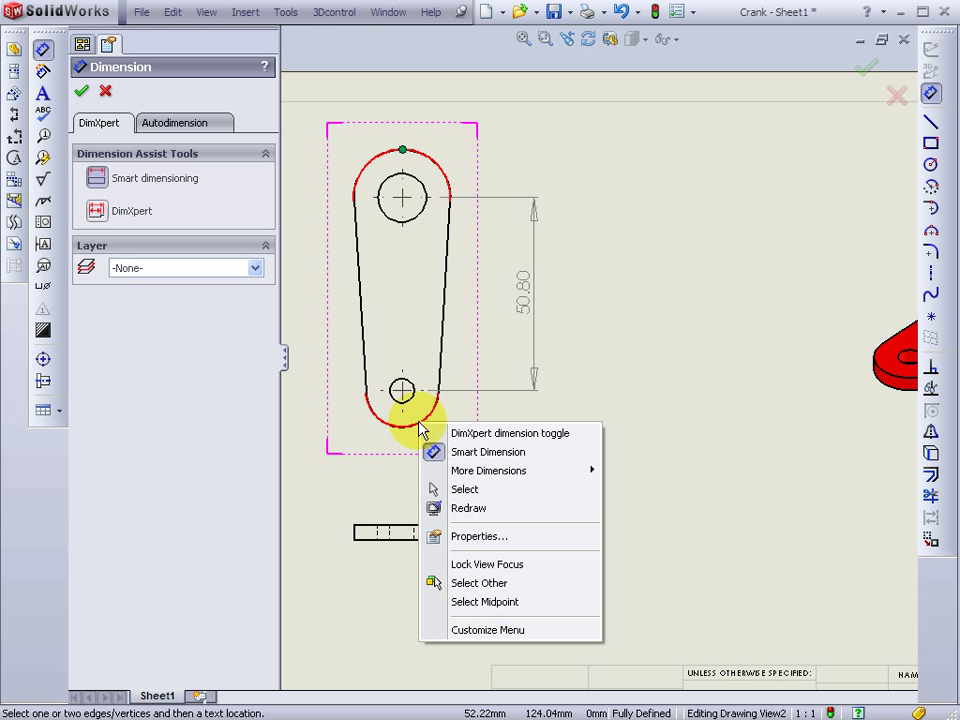
{"action": "left_click", "coordinate": [519, 606]}
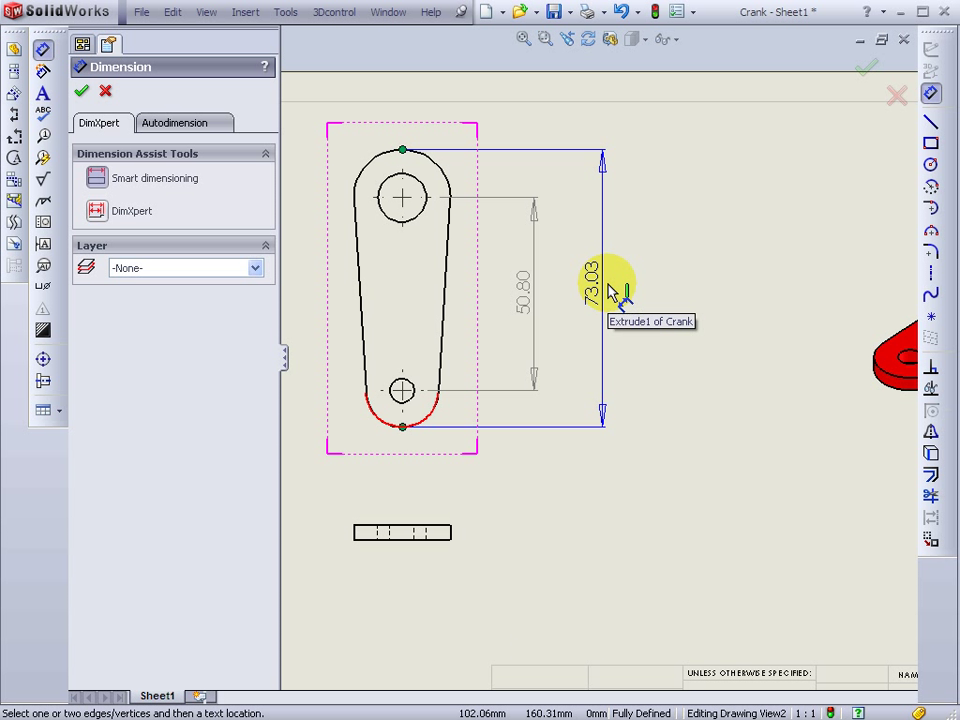
{"action": "left_click", "coordinate": [614, 292]}
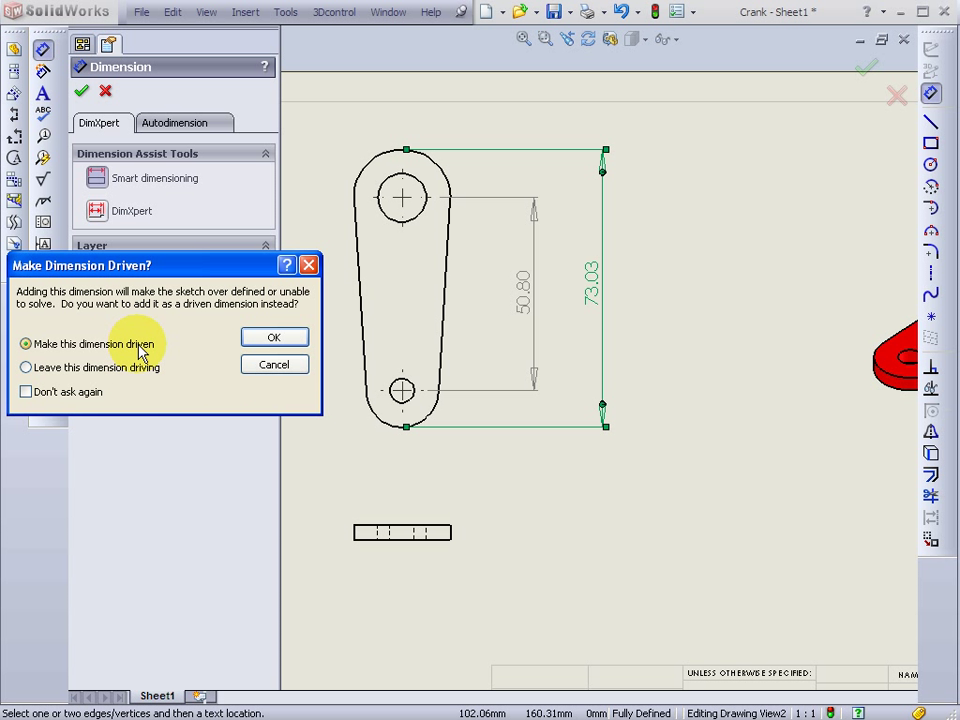
{"action": "left_click", "coordinate": [283, 343]}
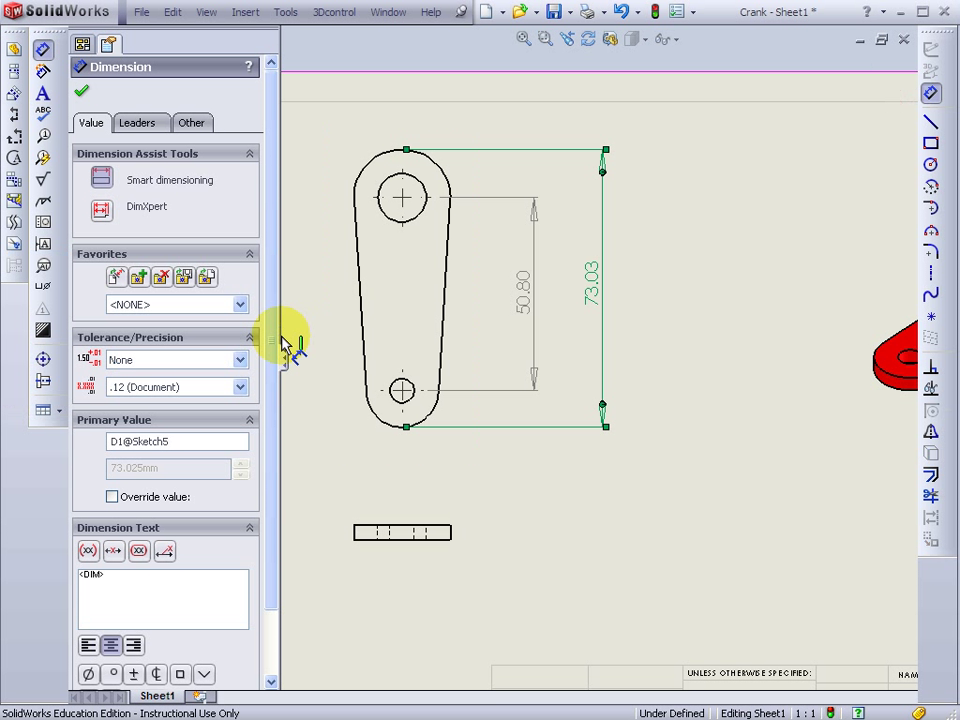
- Change the document's unit system from MMGS to IPS (inch, pound, second)
{"action": "left_click", "coordinate": [680, 250]}
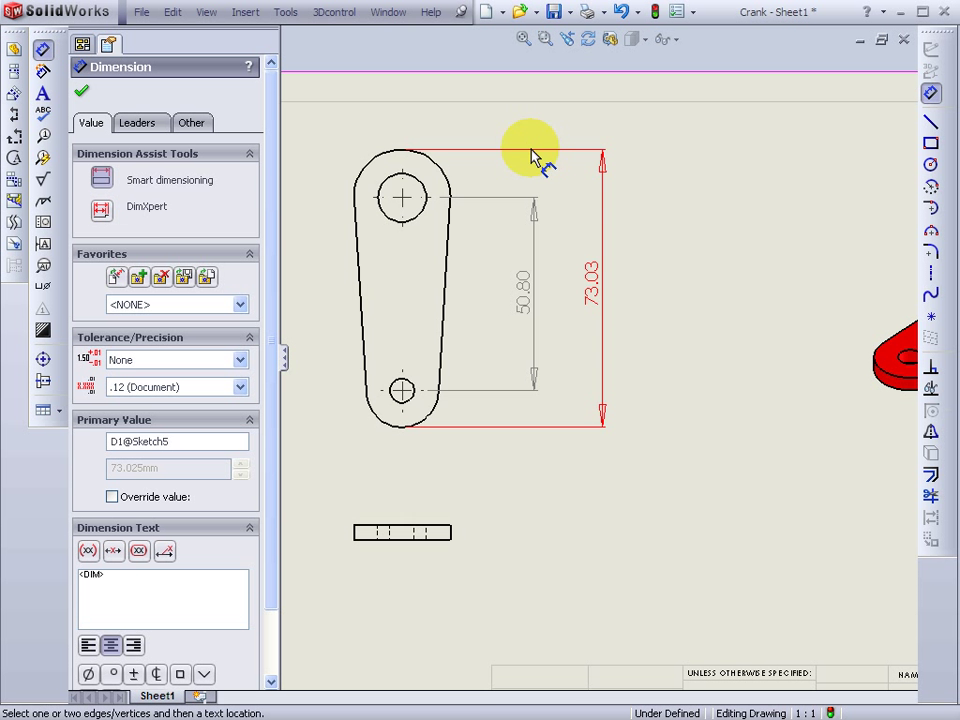
{"action": "left_click", "coordinate": [286, 13]}
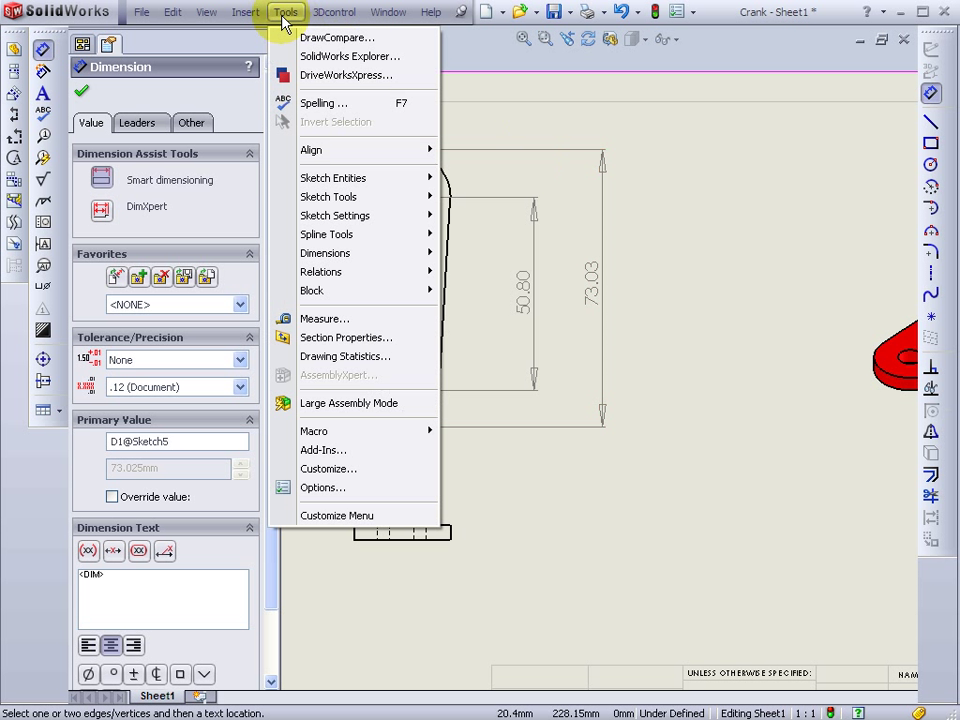
{"action": "left_click", "coordinate": [332, 494]}
{"action": "left_click", "coordinate": [251, 79]}
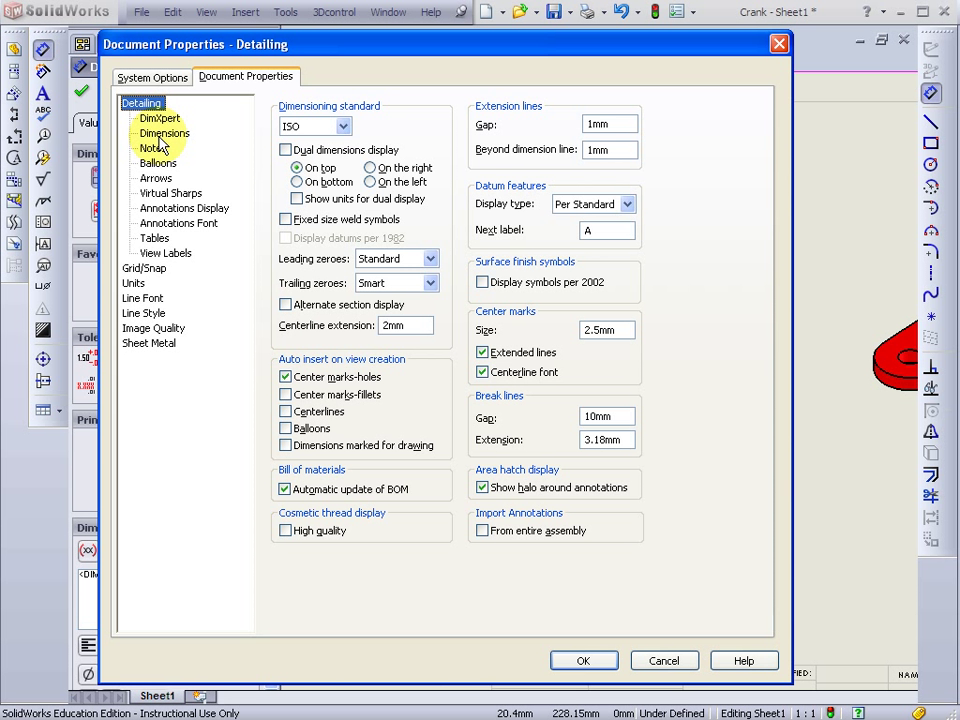
{"action": "left_click", "coordinate": [135, 286]}
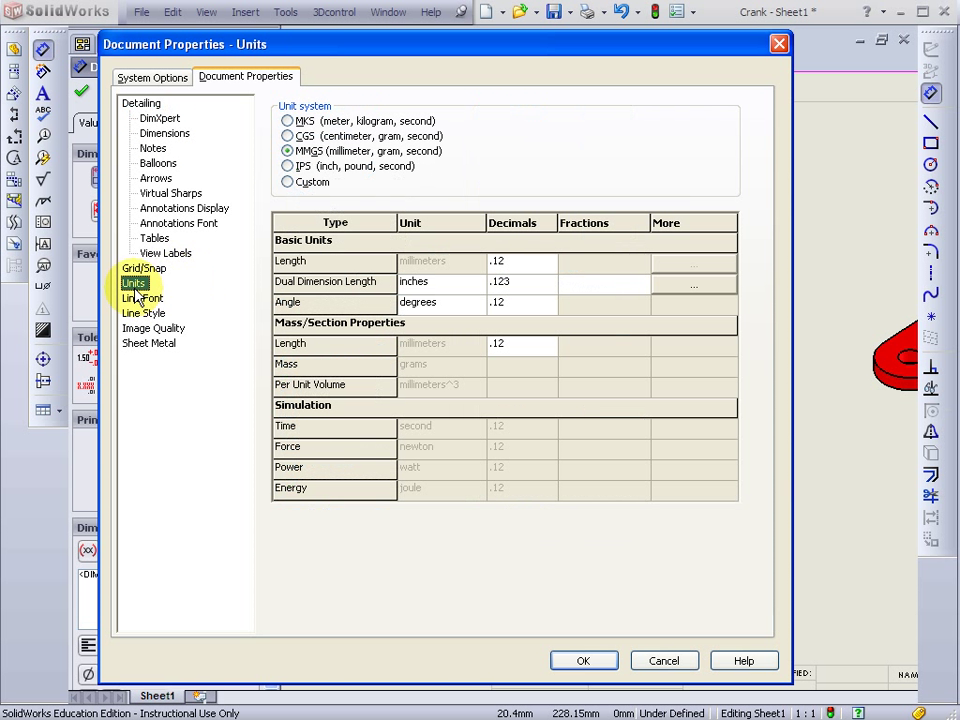
{"action": "left_click", "coordinate": [304, 166]}
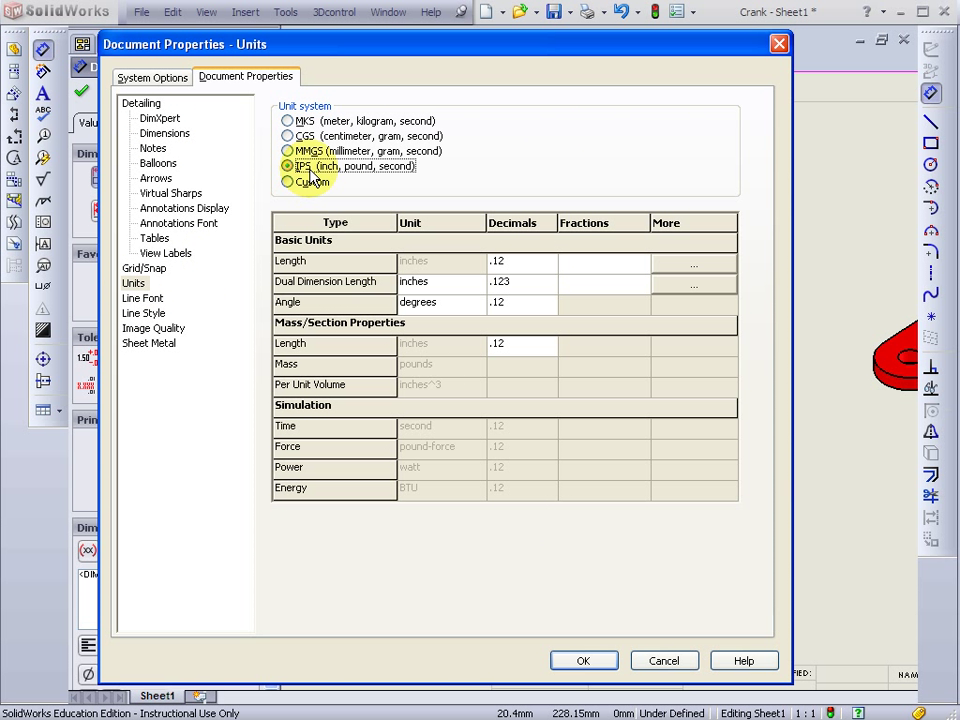
{"action": "left_click", "coordinate": [613, 668]}
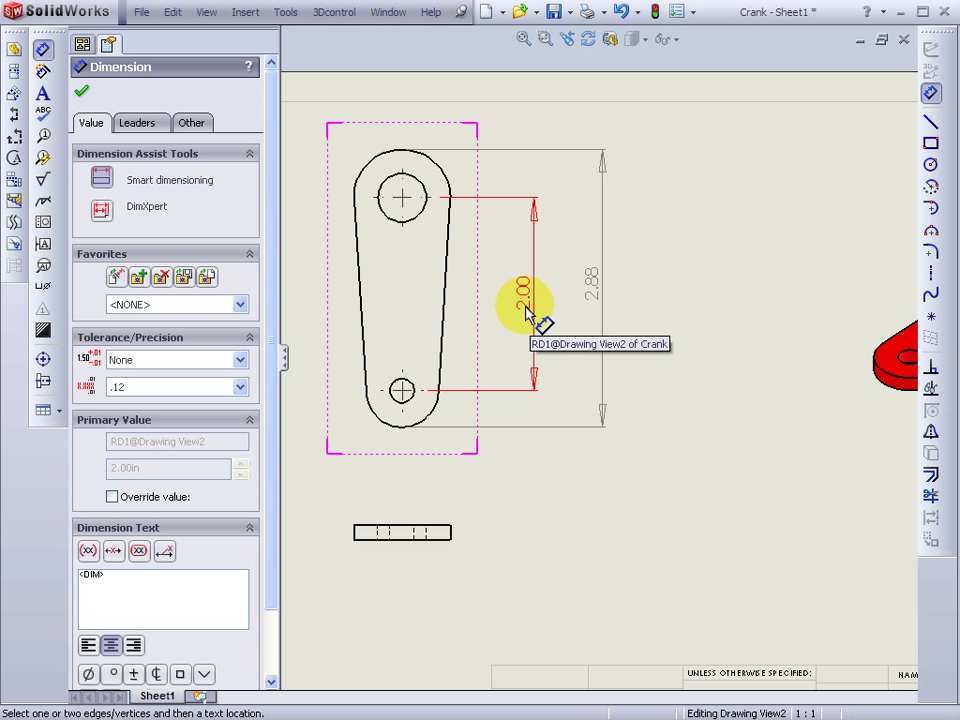
- Dimension the small lower hole with a Ø0.25 diameter placed below-right of the view
{"action": "left_click", "coordinate": [412, 402]}
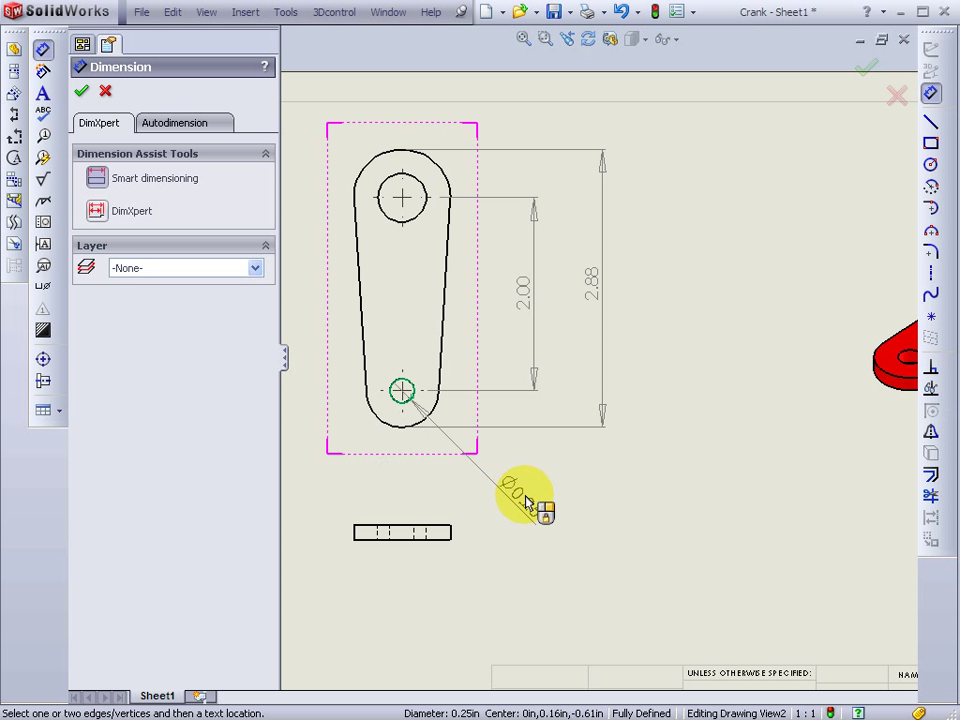
{"action": "left_click", "coordinate": [551, 497]}
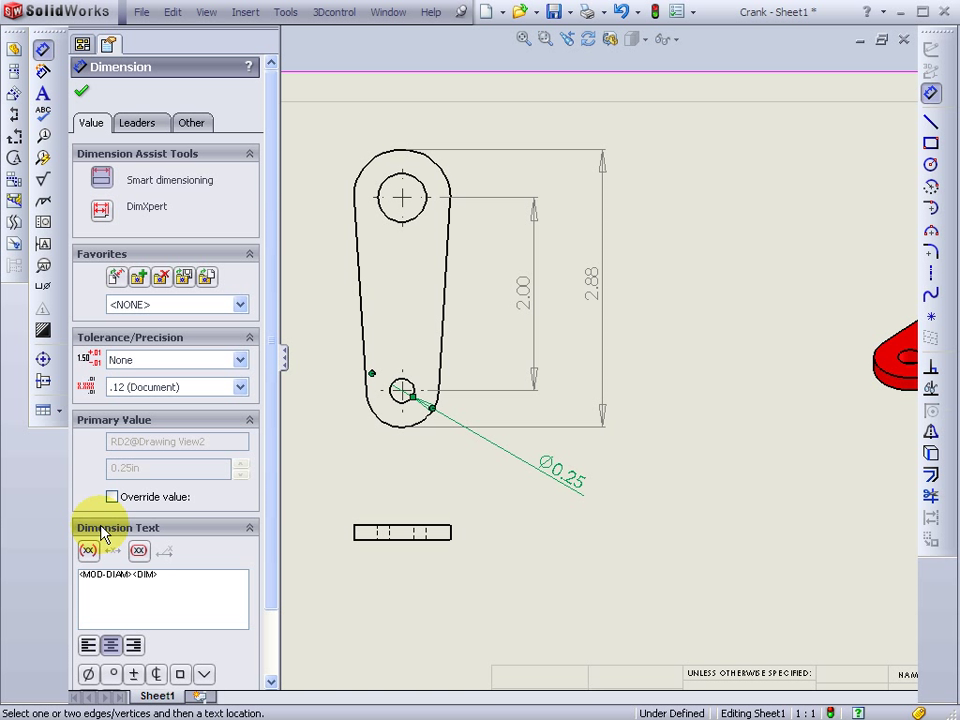
- Append TAPPED to the hole callout and give it a symmetric 0.02in tolerance
{"action": "left_click", "coordinate": [166, 578]}
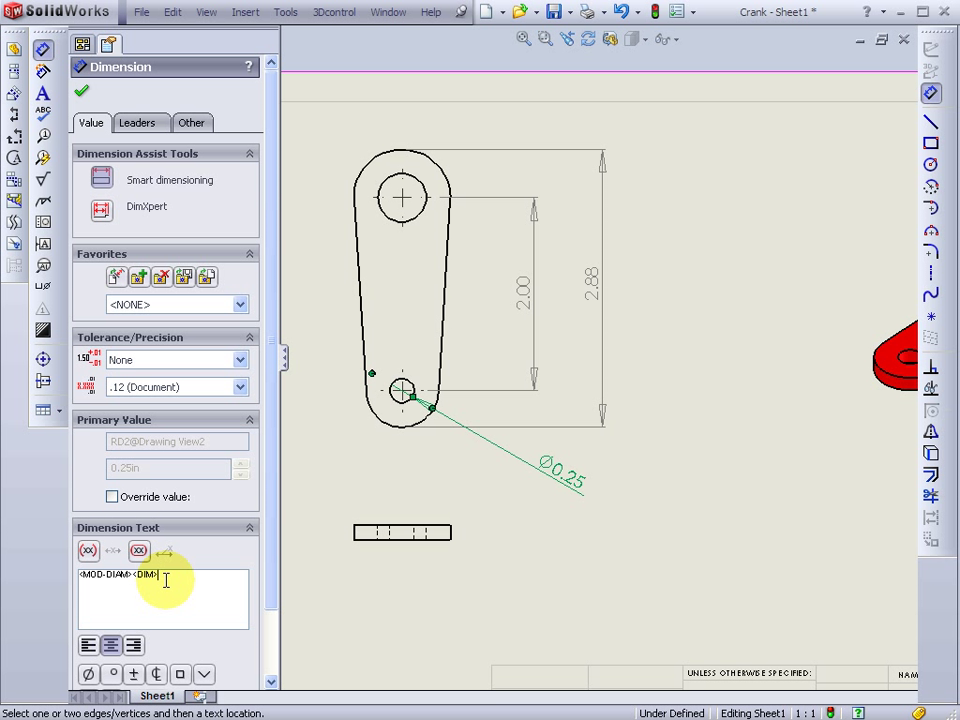
{"action": "type", "text": "TAPP"}
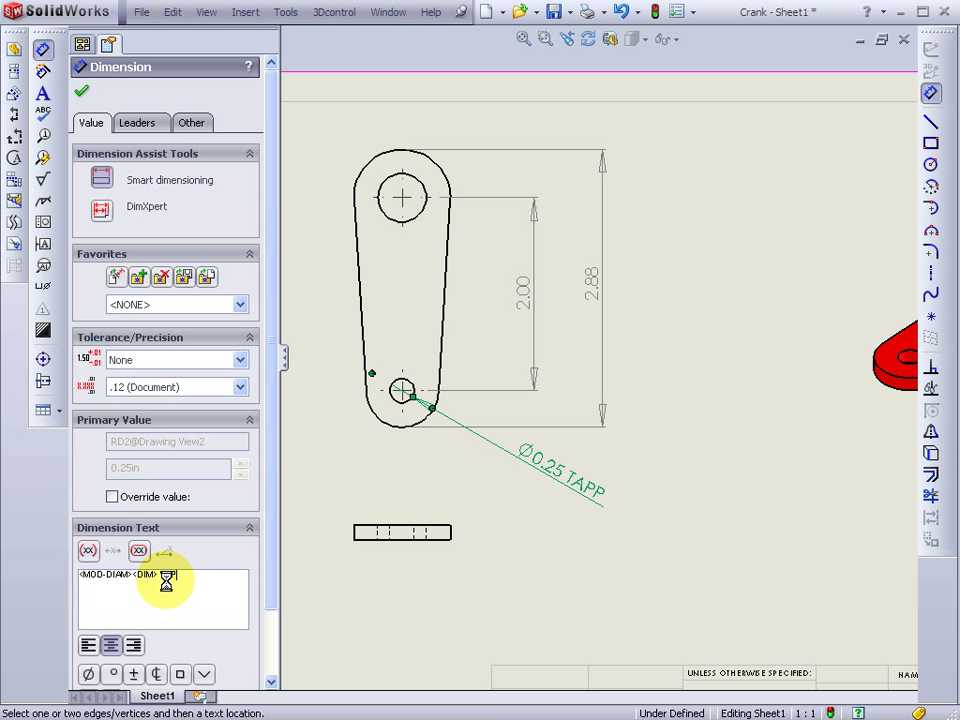
{"action": "type", "text": "ED"}
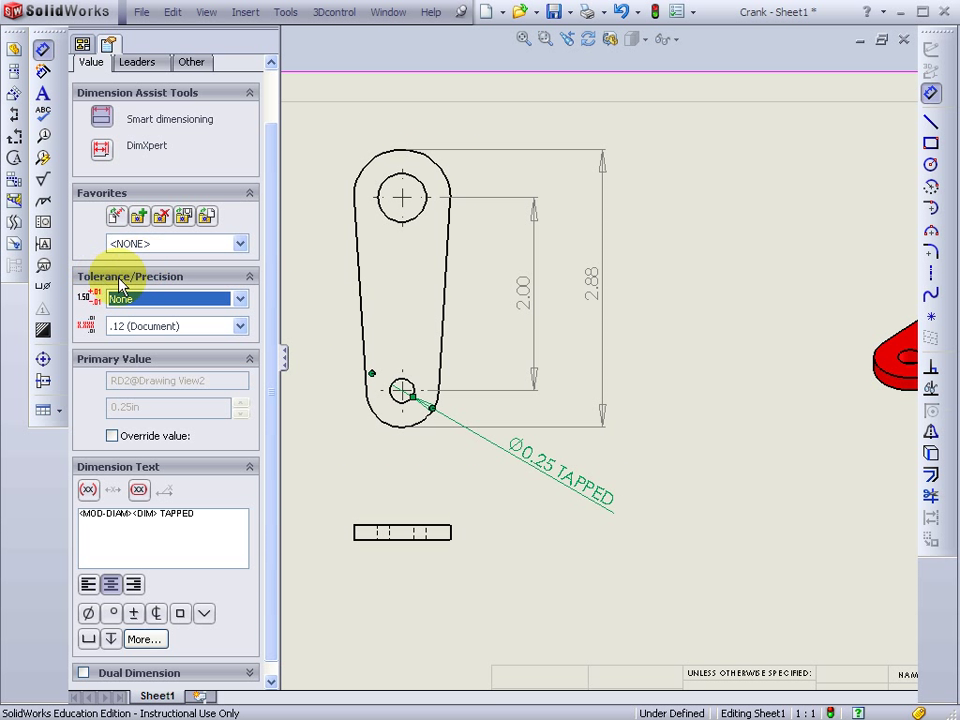
{"action": "left_click", "coordinate": [240, 302]}
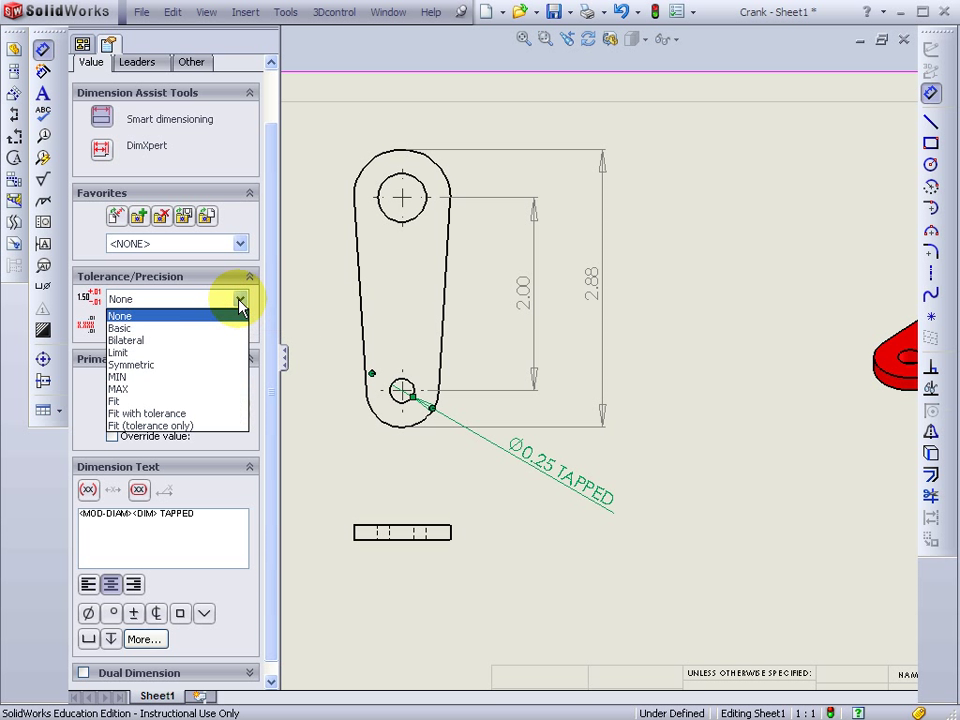
{"action": "left_click", "coordinate": [177, 367]}
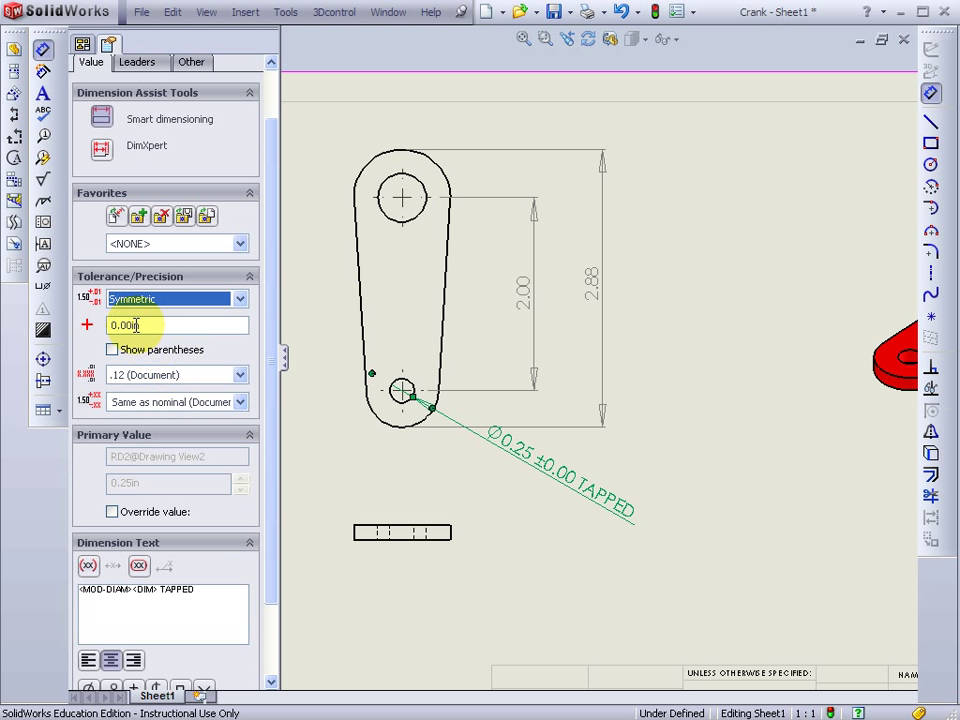
{"action": "left_click", "coordinate": [122, 325]}
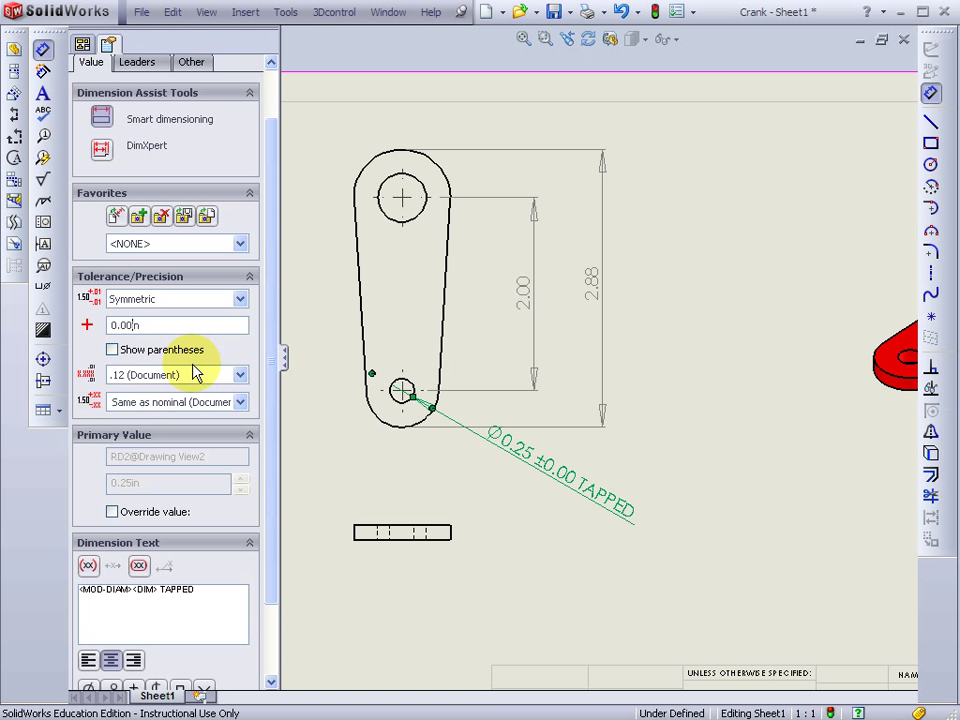
{"action": "key", "text": "BackSpace"}
{"action": "type", "text": "2"}
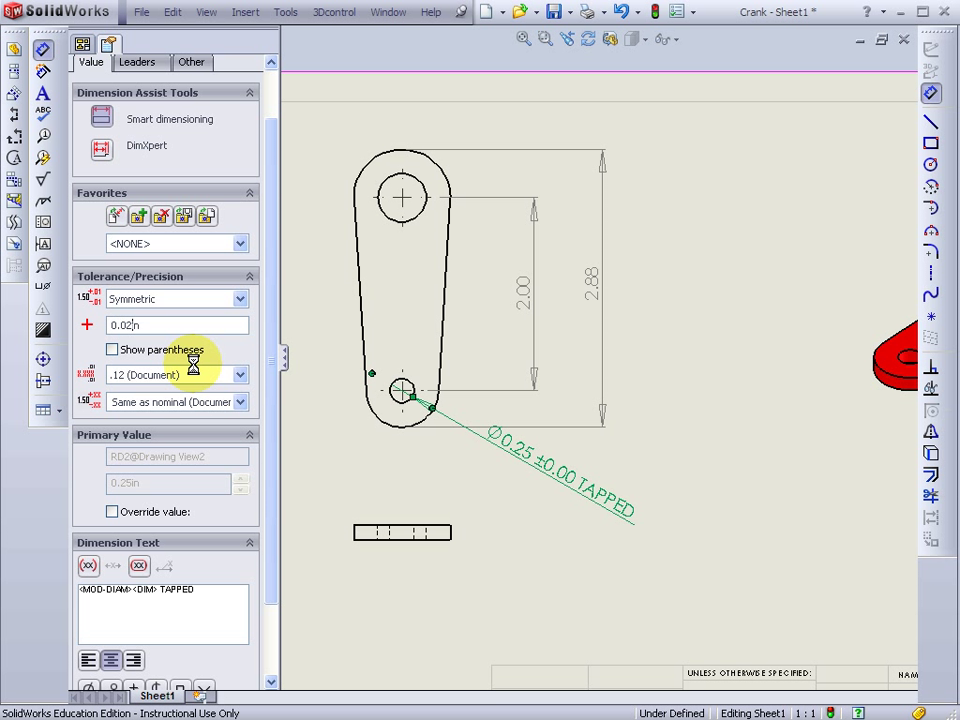